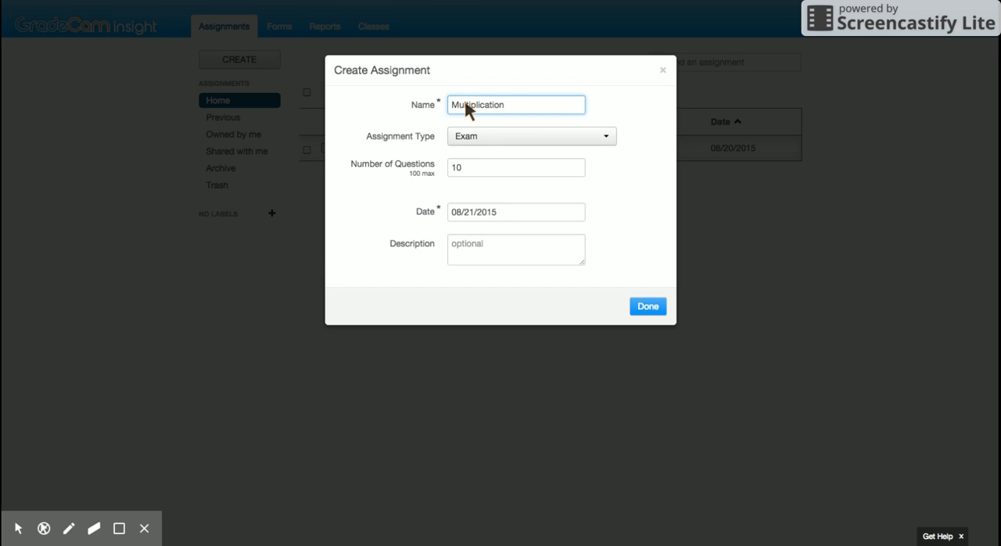
Complete the assignment name as "Multiplication FA 8/21", keep Exam as the assignment type, and create the assignment
type("FA 8/21")
left_click(599, 134)
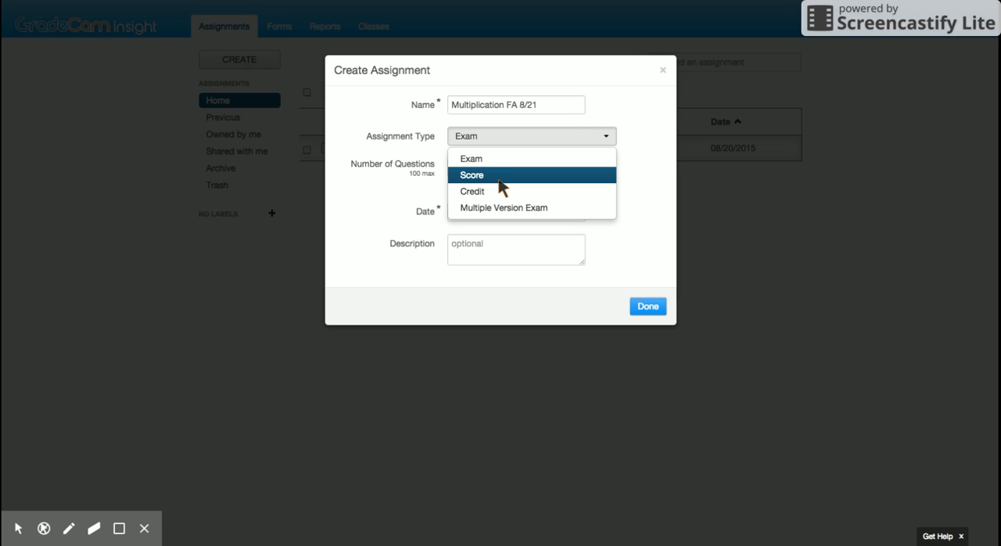
left_click(489, 160)
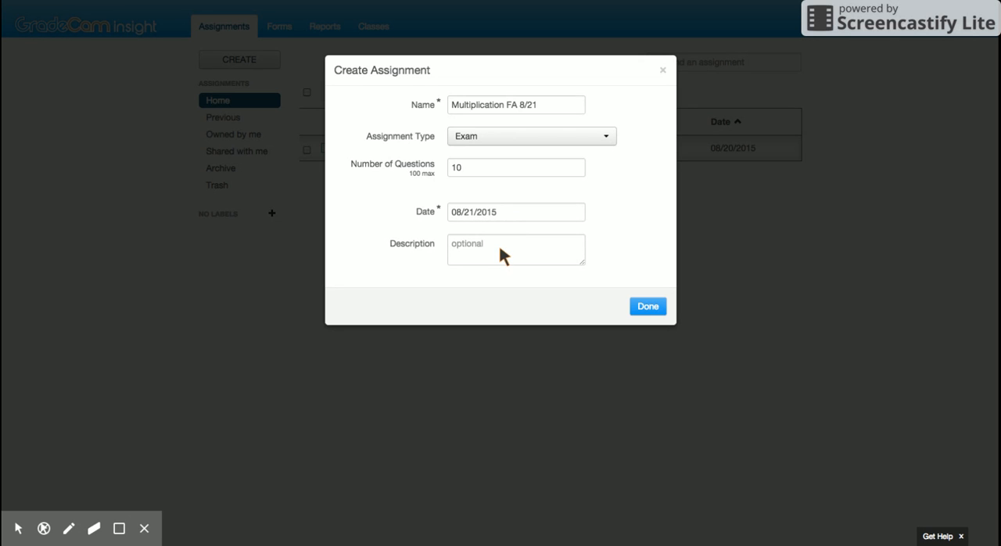
left_click(648, 307)
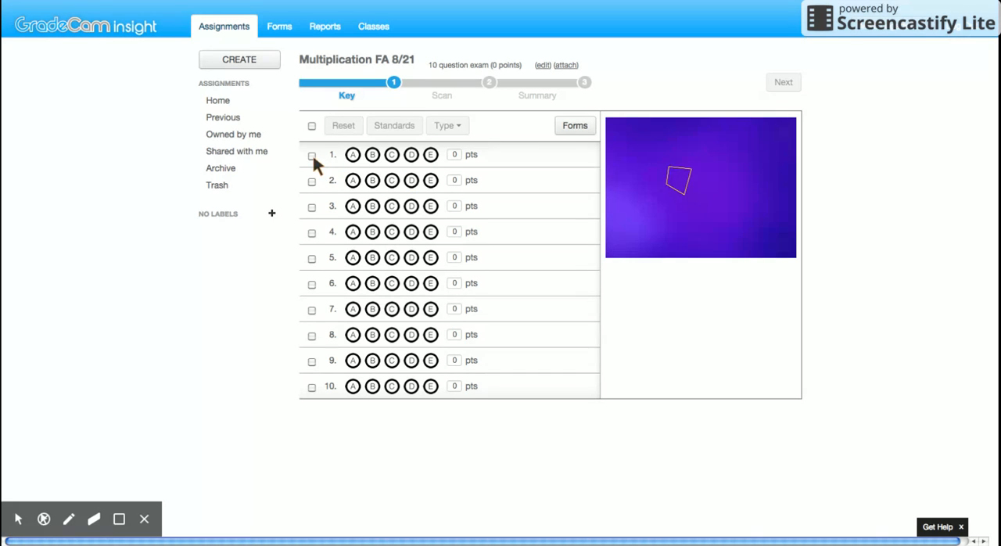
Customize all ten questions as multiple choice with choices A to D and a blank fifth choice, and clear the selection
left_click(312, 126)
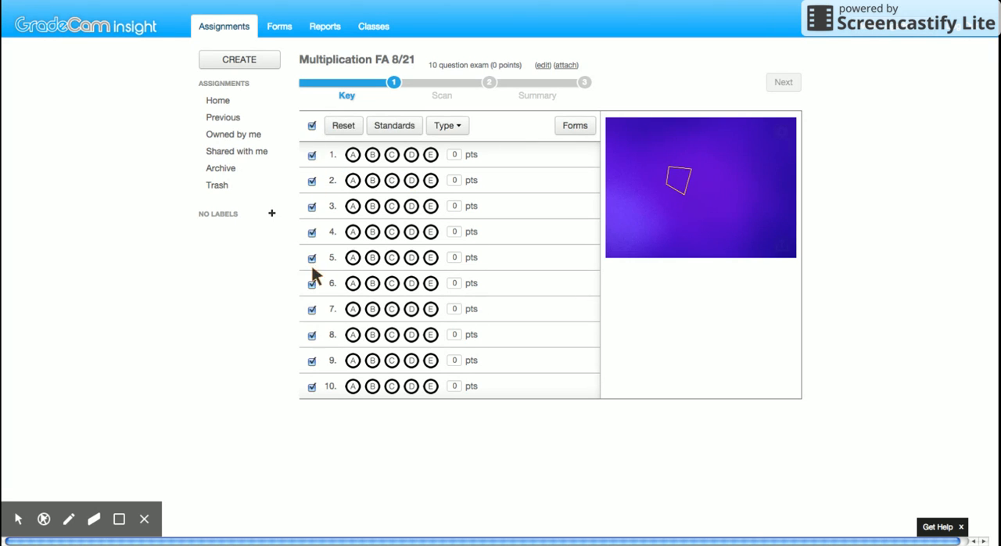
left_click(458, 129)
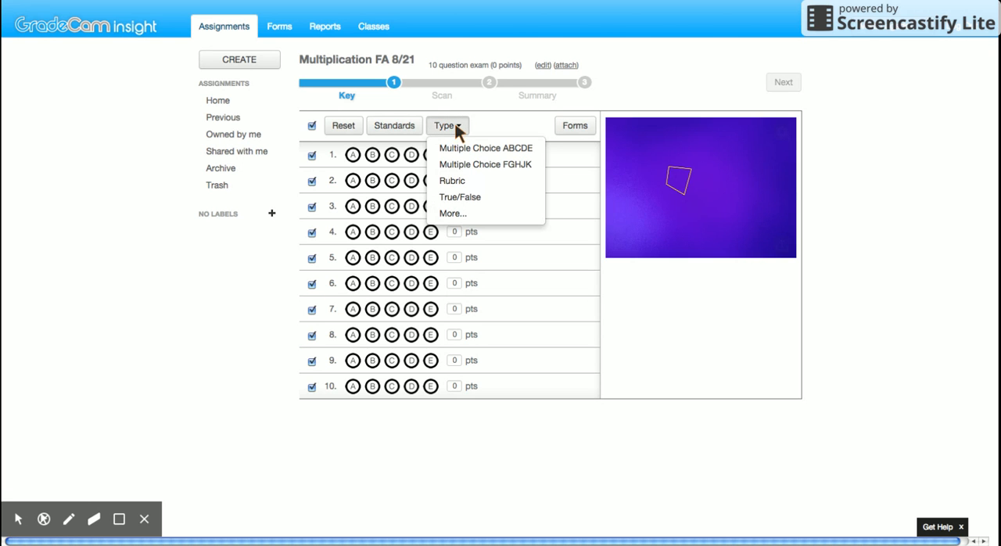
left_click(451, 214)
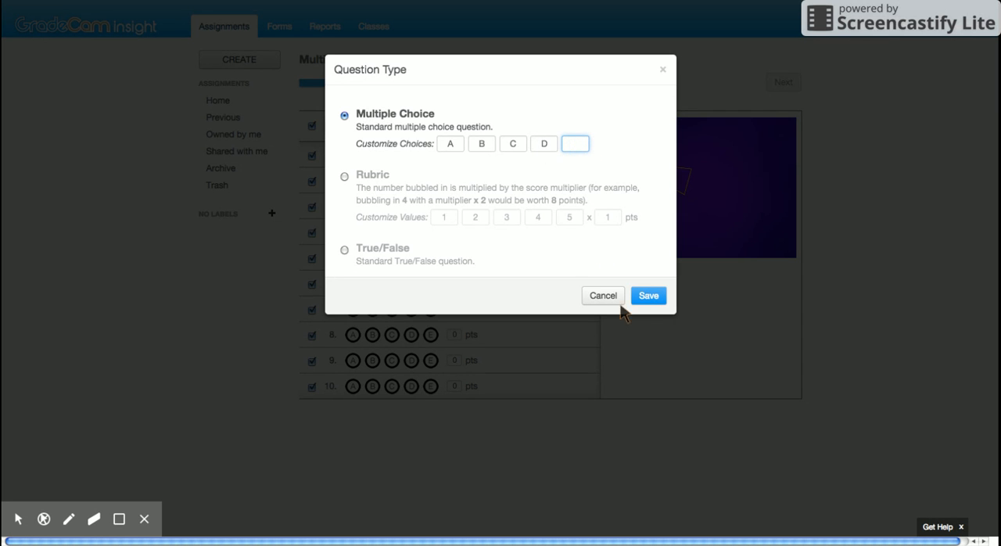
left_click(646, 300)
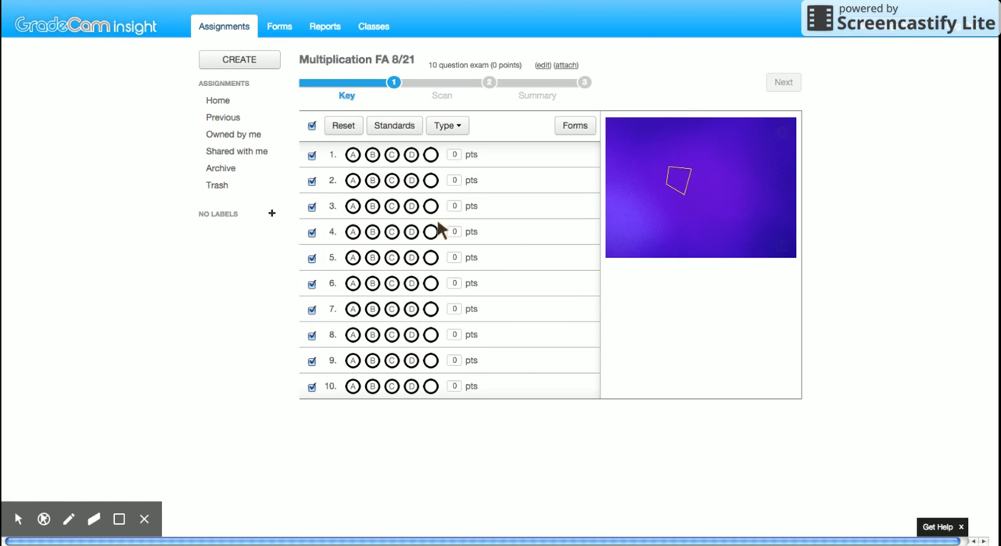
left_click(311, 127)
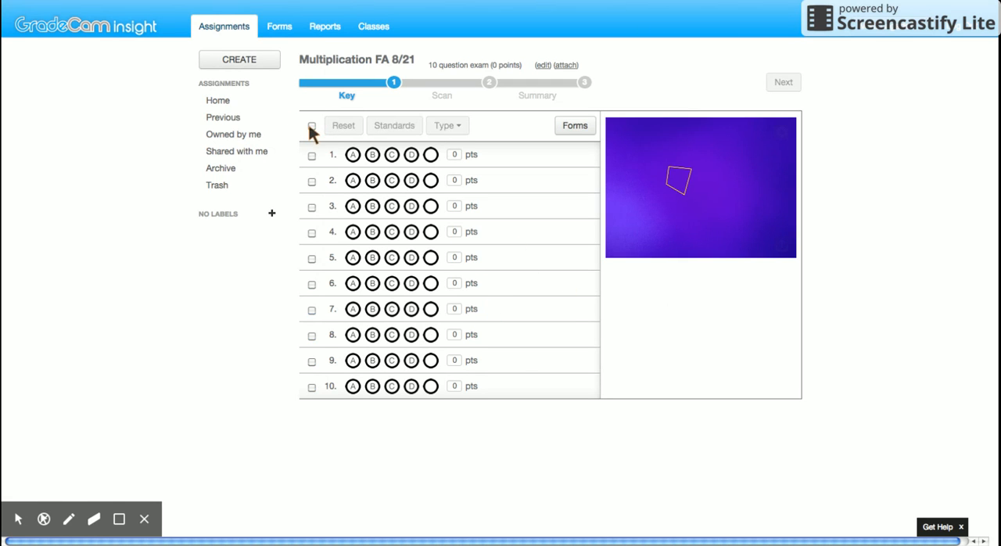
Change questions 5 and 7 to the True/False type
left_click(311, 309)
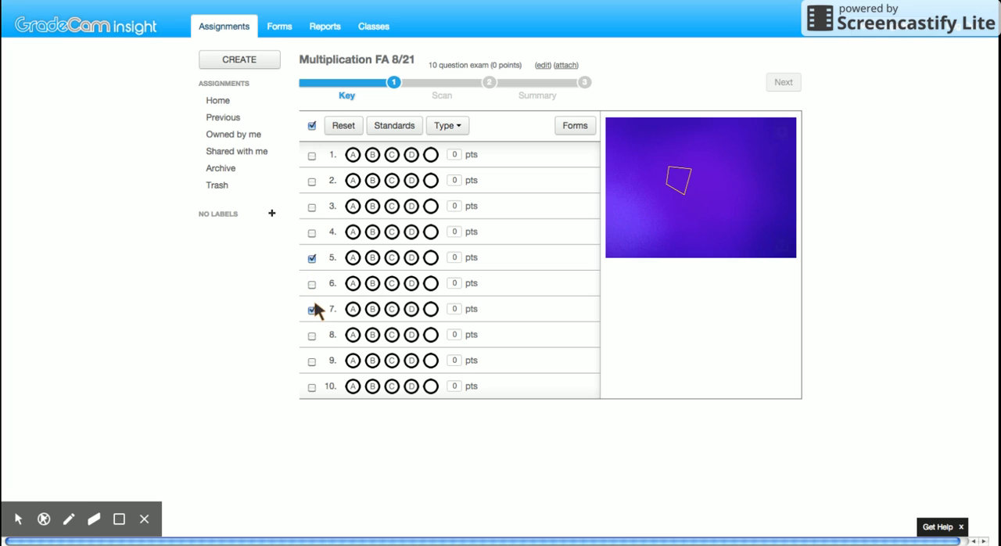
left_click(458, 128)
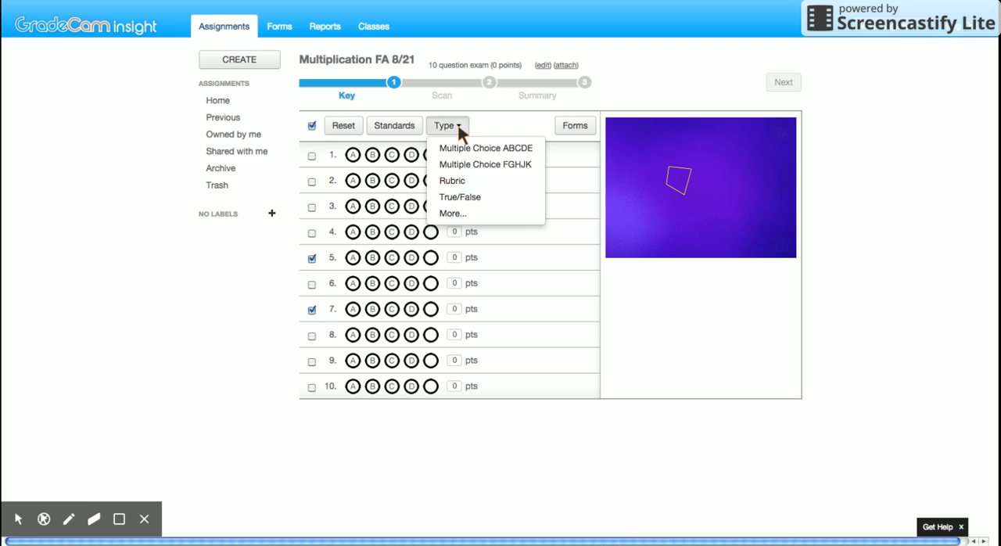
left_click(459, 199)
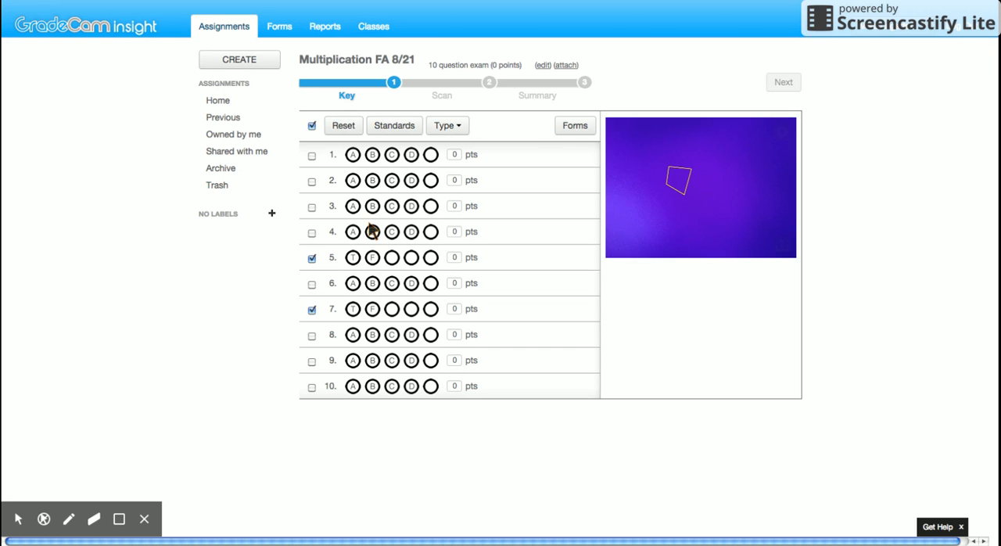
Fill in the answer key for questions 1 to 10 as A, C, B, B, F, A, F, A, C, B
left_click(353, 156)
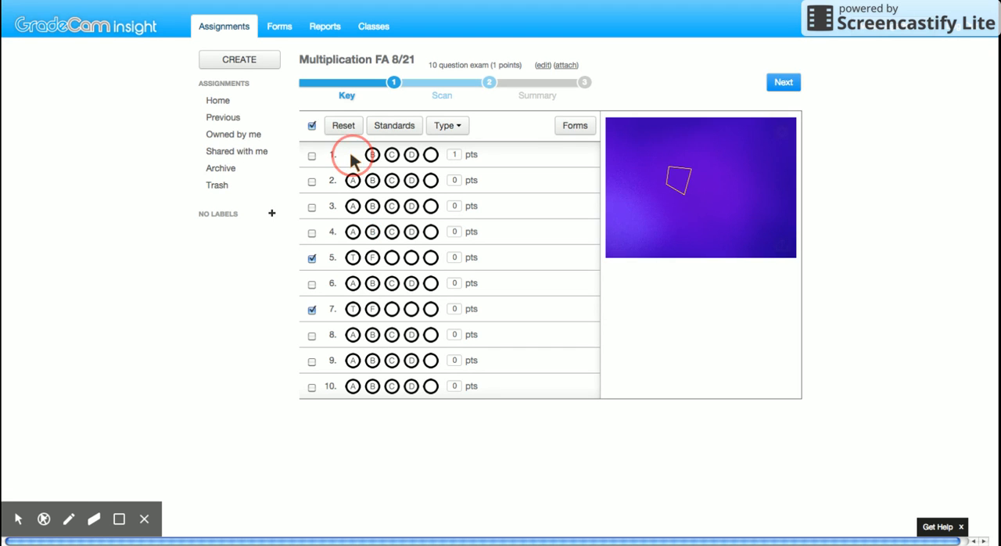
left_click(392, 182)
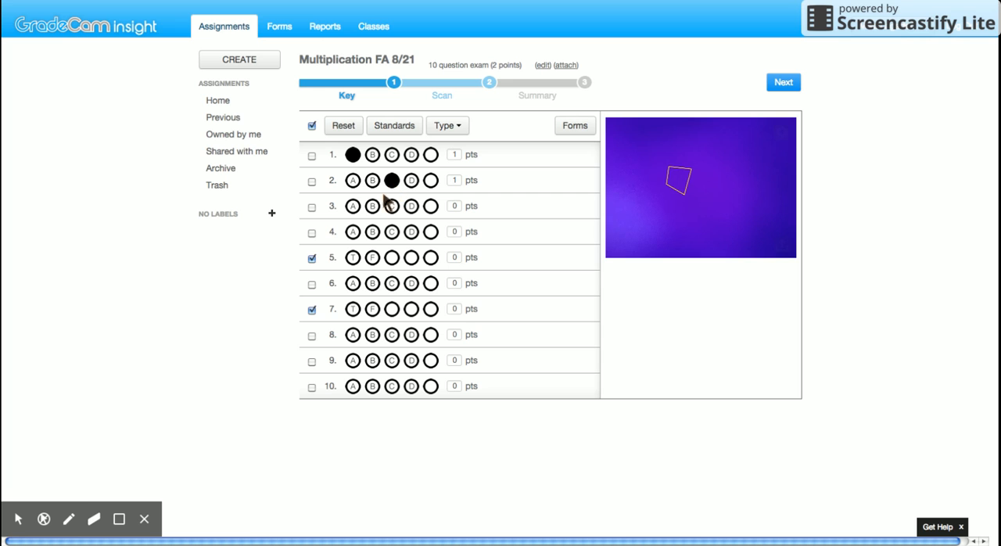
left_click(373, 207)
left_click(373, 232)
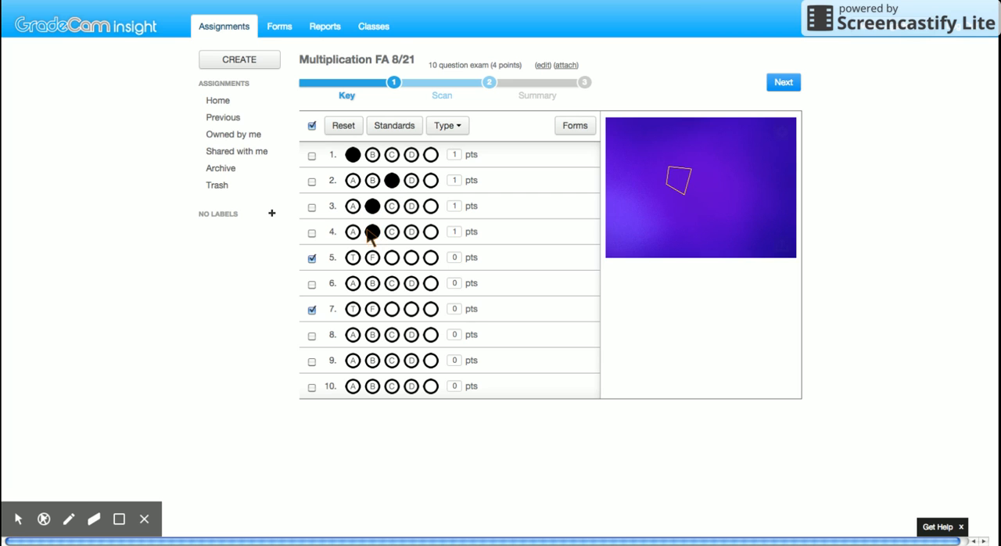
left_click(372, 258)
left_click(355, 285)
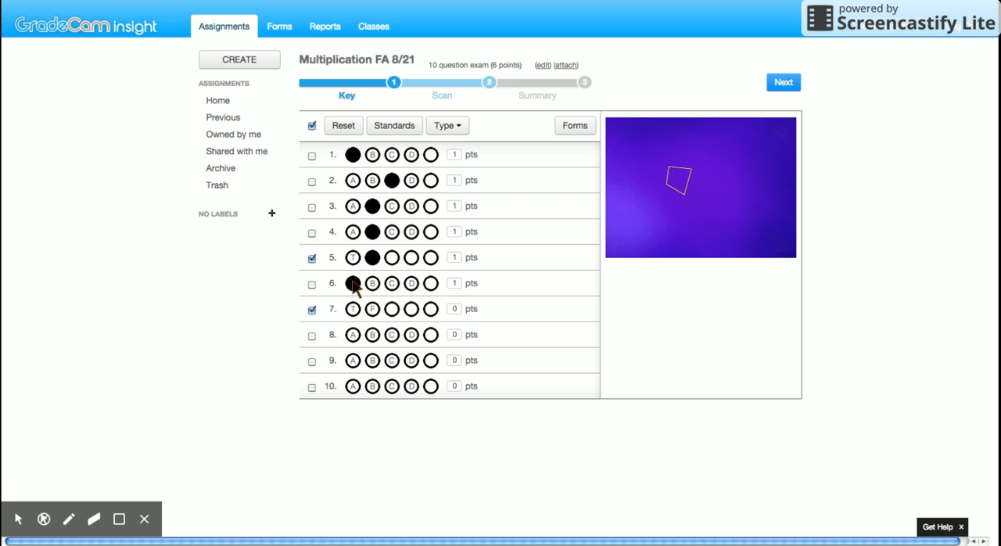
left_click(373, 310)
left_click(355, 335)
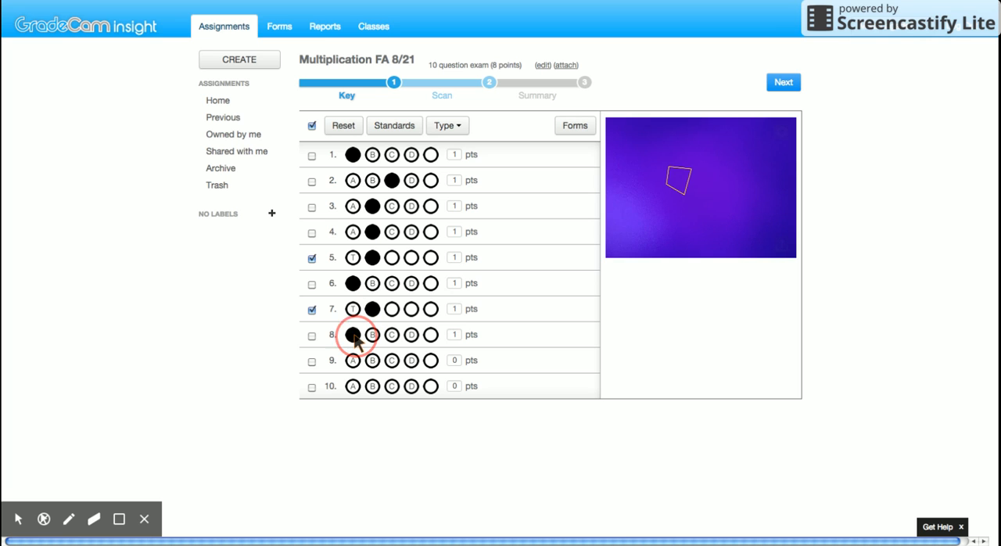
left_click(391, 364)
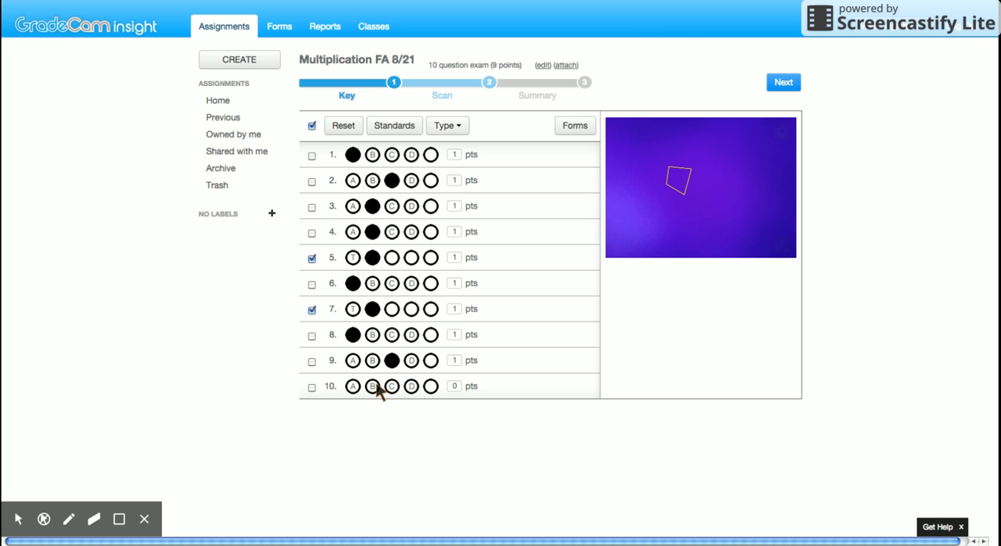
left_click(374, 387)
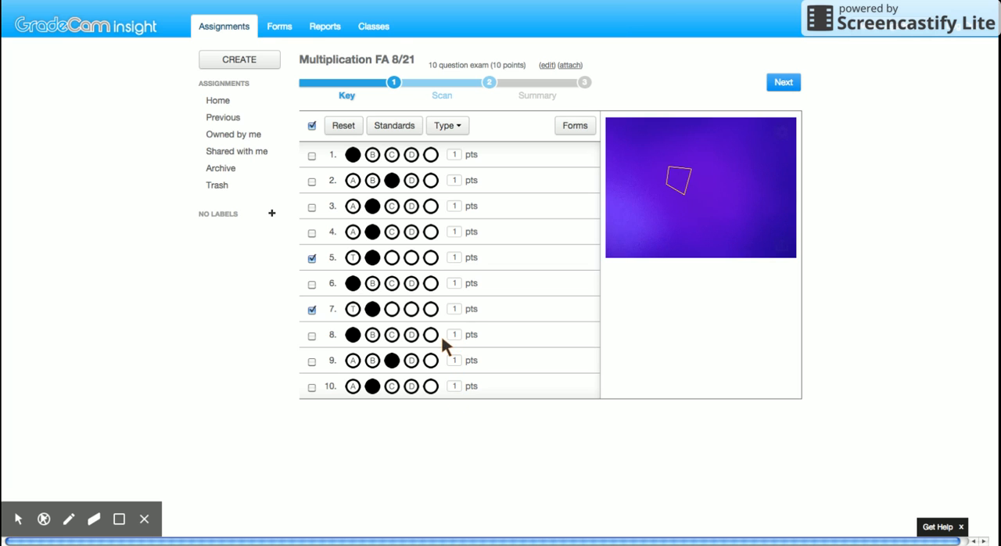
Open the assignment's custom form for printing and choose the Sample class instead of Blank Form
left_click(576, 130)
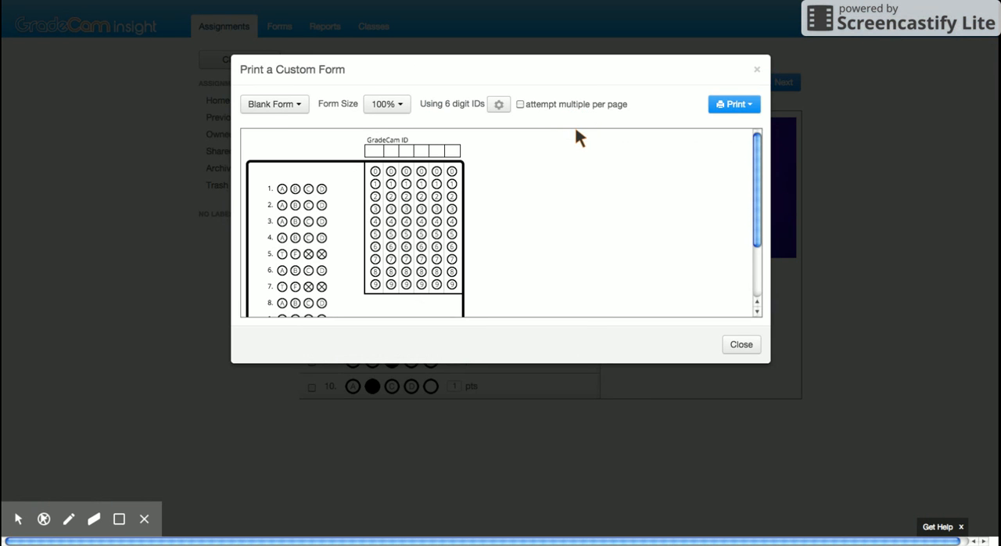
mouse_move(756, 195)
left_mouse_down()
mouse_move(757, 241)
mouse_move(759, 195)
left_mouse_up()
left_click(297, 104)
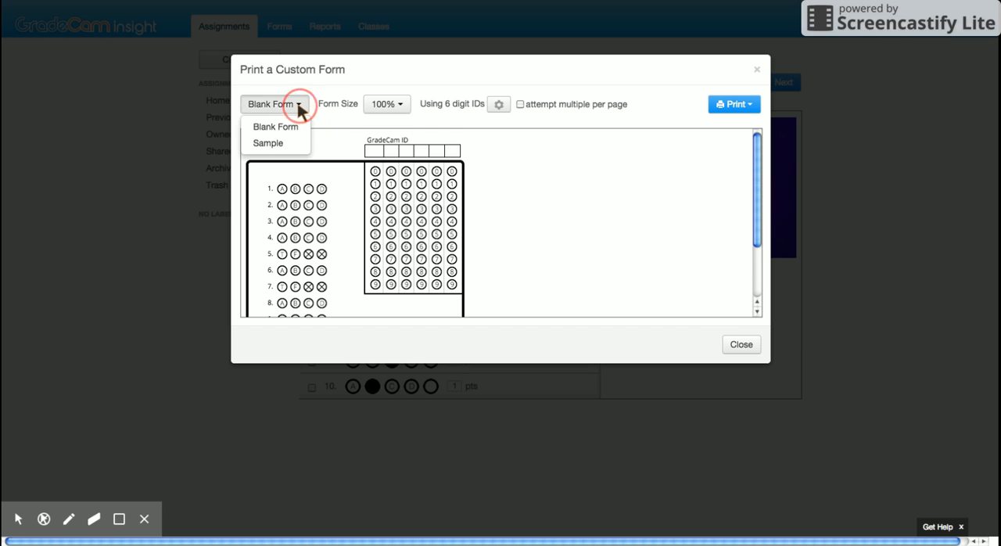
left_click(269, 144)
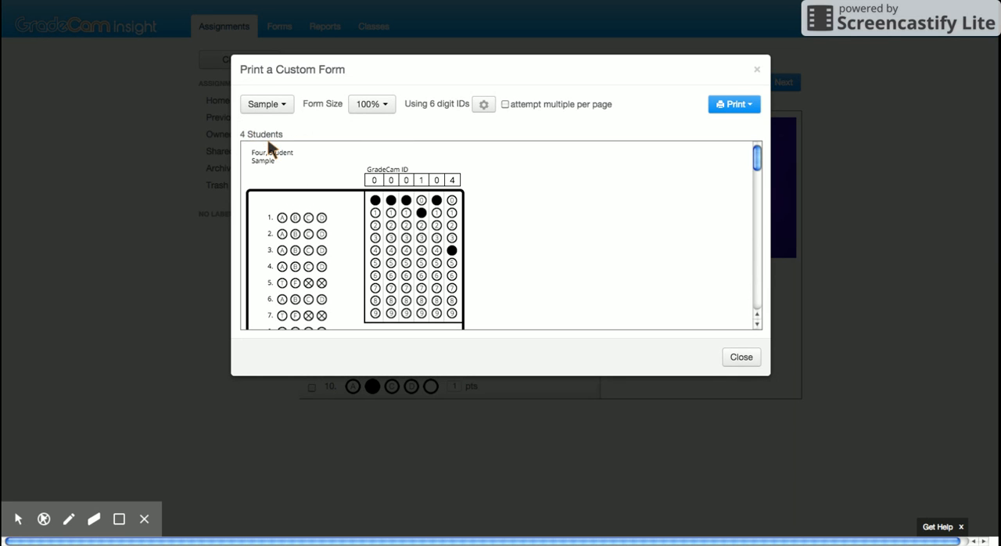
Look through the individual forms of the Sample class, checking each student's name and pre-filled GradeCam ID, and return to the first form
left_click(756, 161)
scroll(756, 161, "down", 4)
scroll(757, 164, "down", 9)
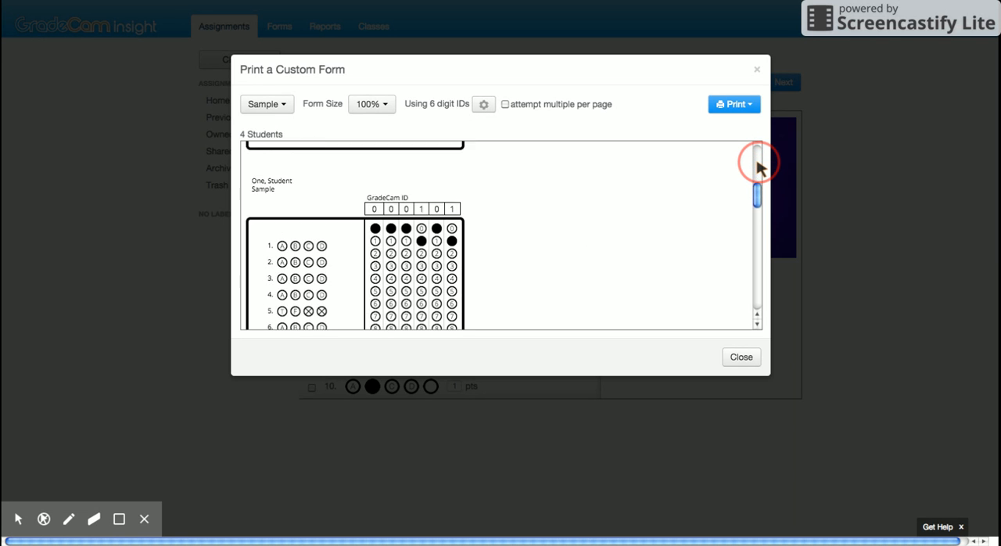
scroll(757, 165, "down", 5)
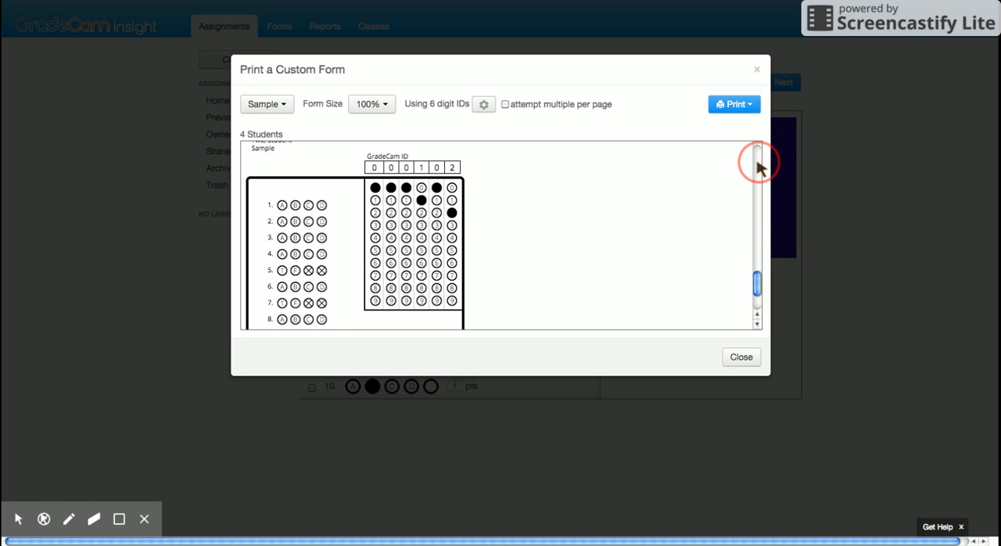
left_click_drag(754, 294, 757, 280)
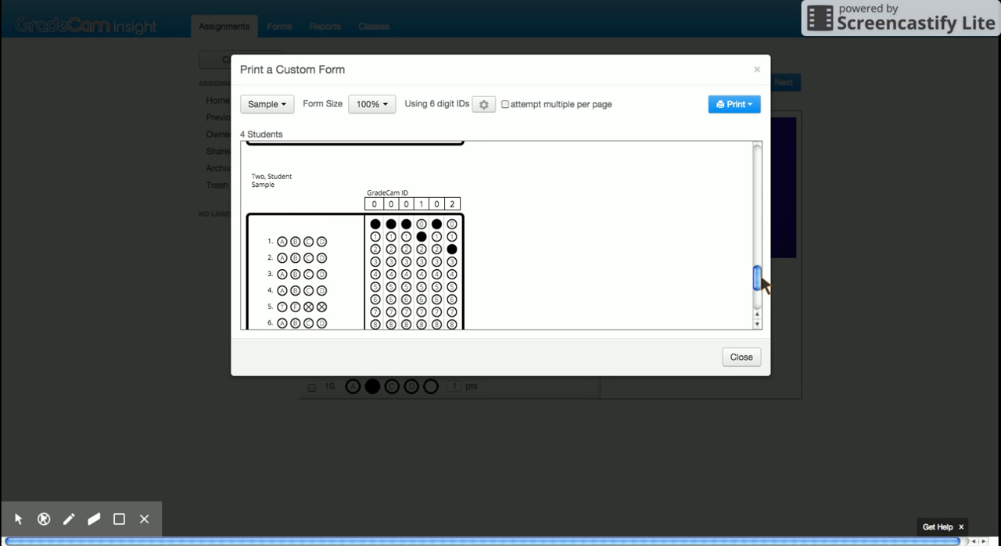
left_click_drag(757, 278, 760, 287)
left_click_drag(758, 279, 759, 165)
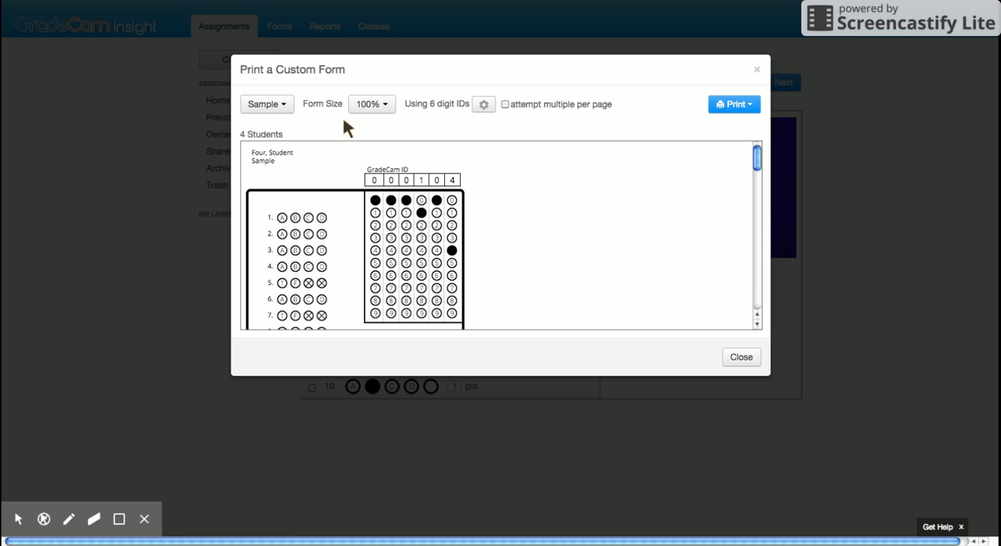
Switch the custom form selection to Blank Form and back to the Sample class
left_click(282, 99)
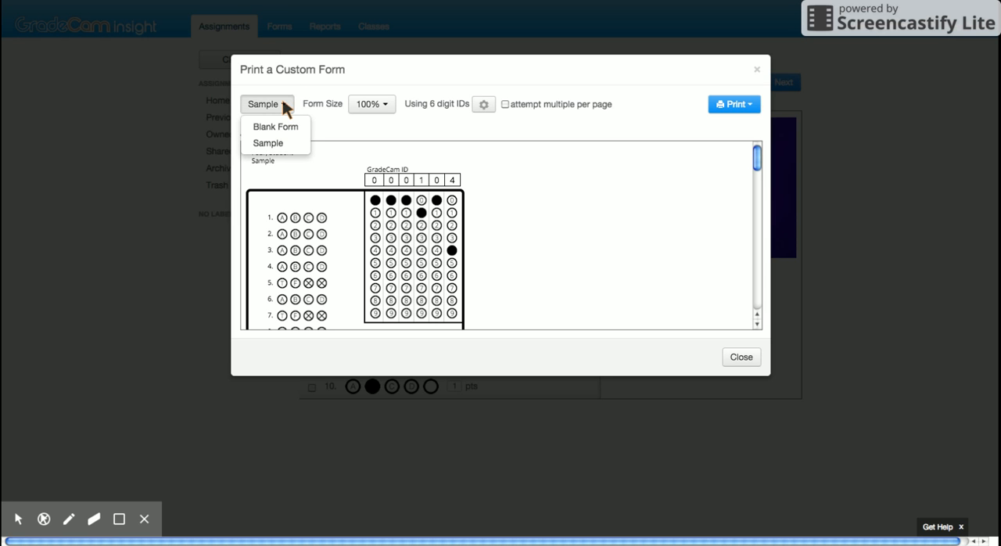
left_click(281, 127)
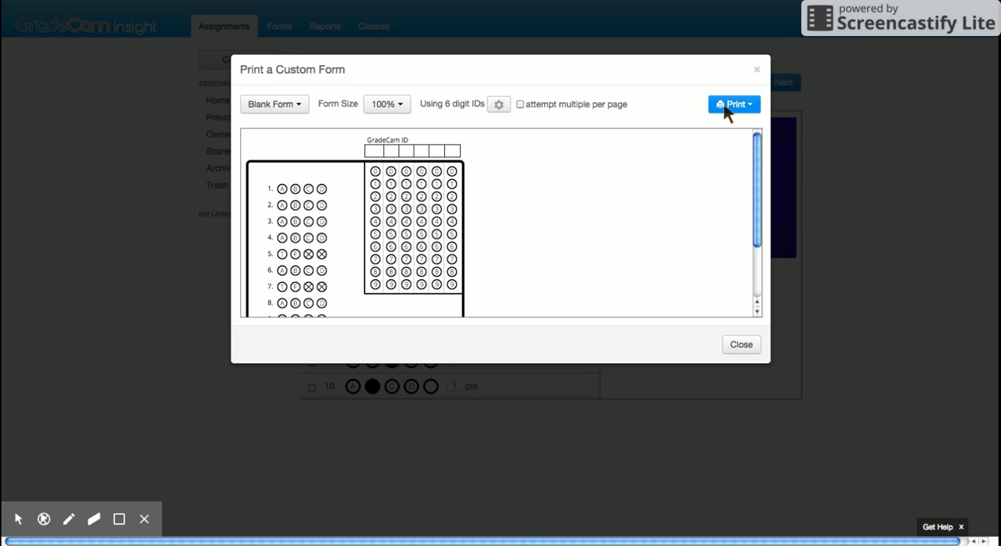
left_click(296, 104)
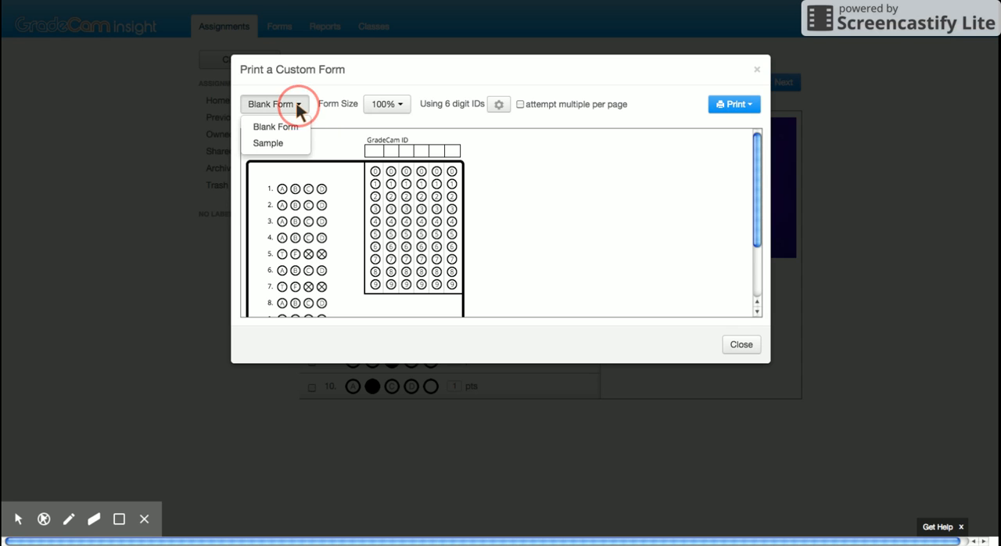
left_click(282, 144)
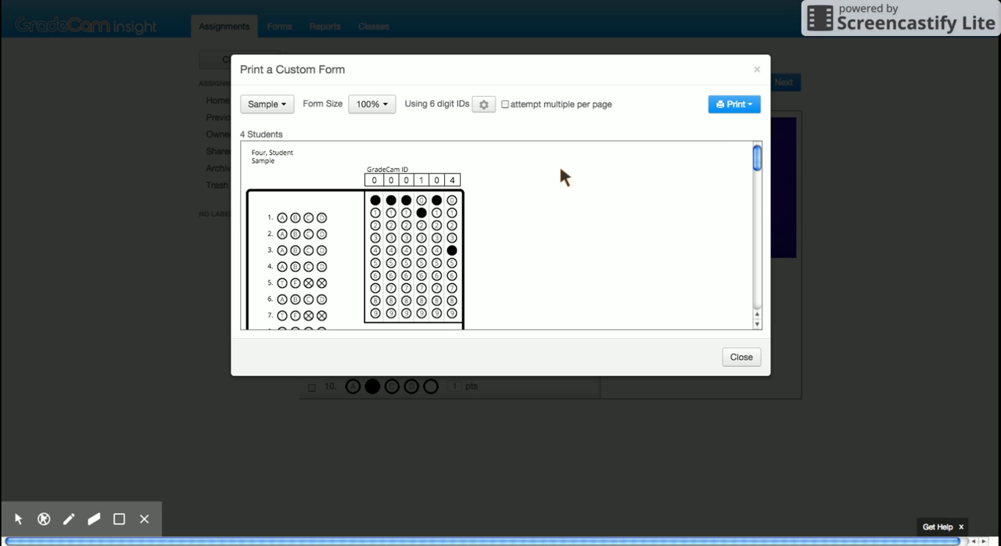